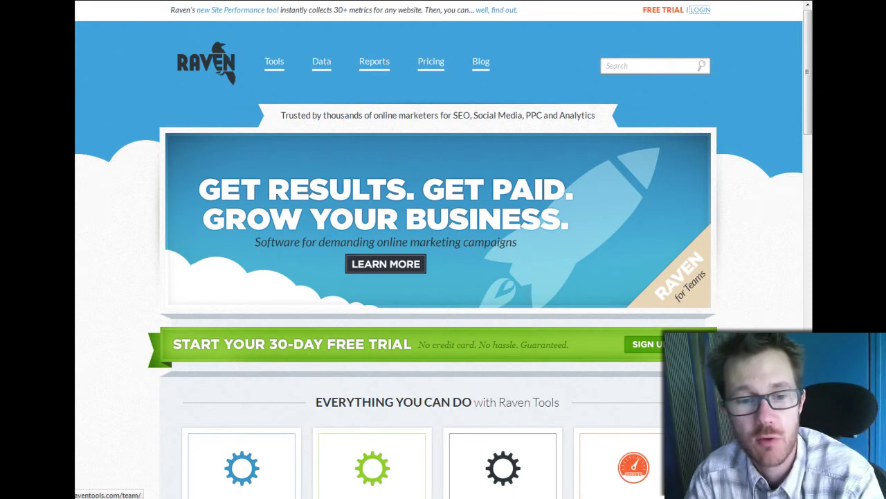
# - Look over the Raven Tools homepage and its overview of SEO, social media, PPC and reporting features
pyautogui.scroll(-3, 443, 250)
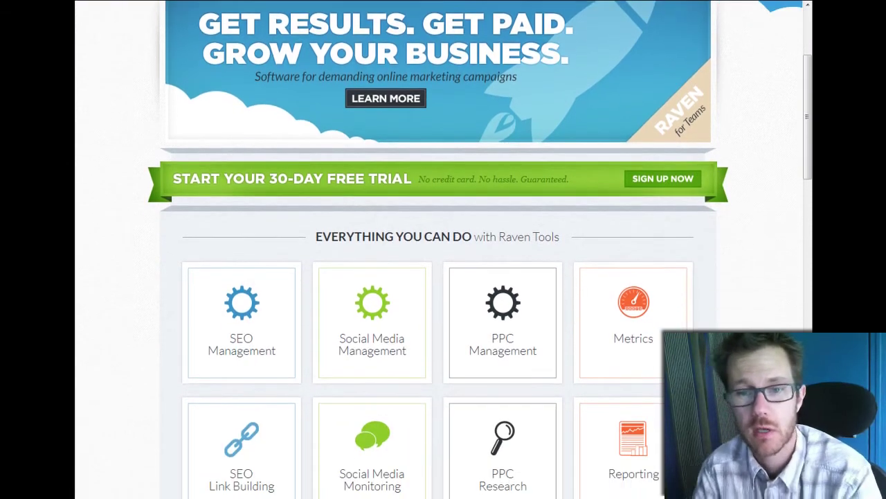
pyautogui.scroll(-2, 443, 250)
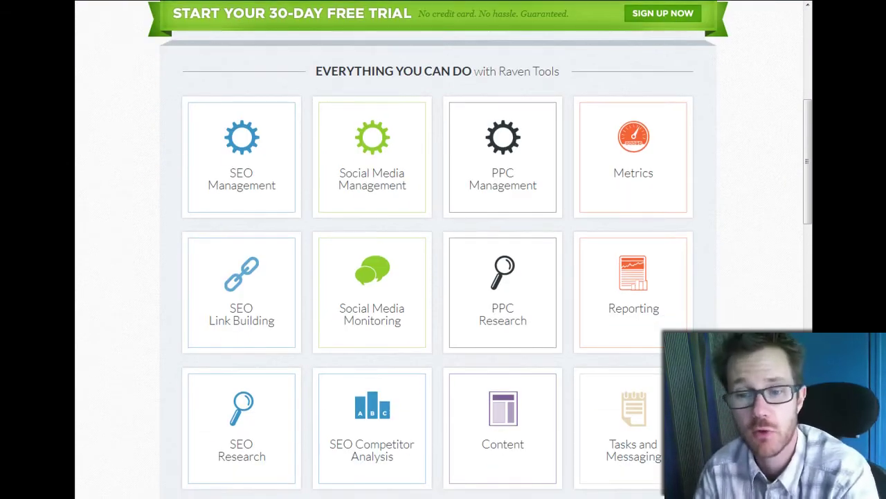
pyautogui.scroll(-1, 443, 249)
pyautogui.scroll(-1, 443, 249)
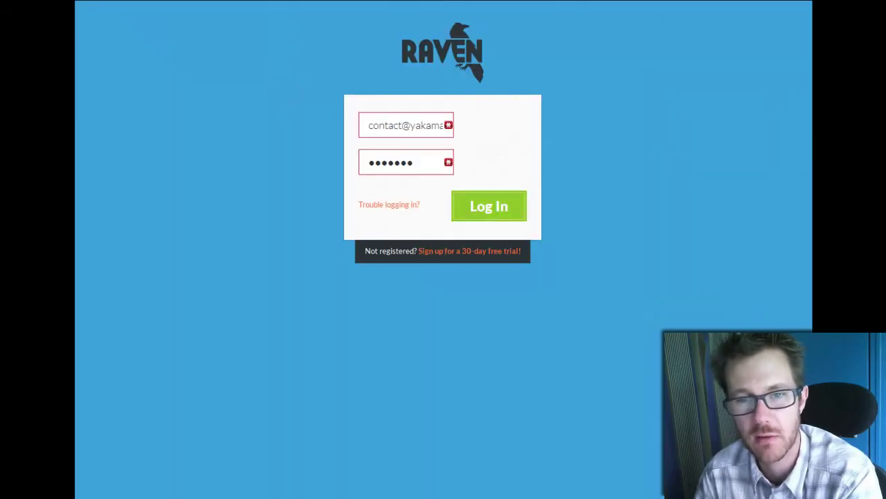
# - Log in to the account with the prefilled credentials and look over the dashboard modules
pyautogui.press('Return')
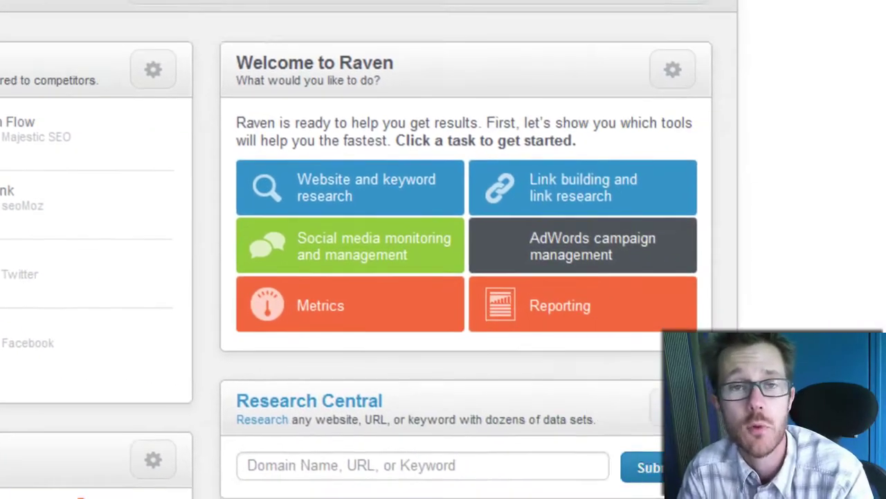
pyautogui.scroll(-7, 360, 249)
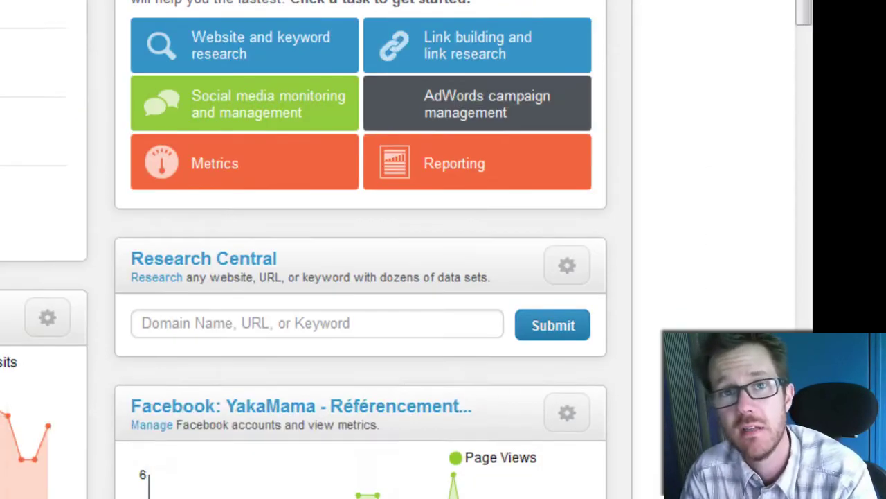
pyautogui.scroll(7, 360, 250)
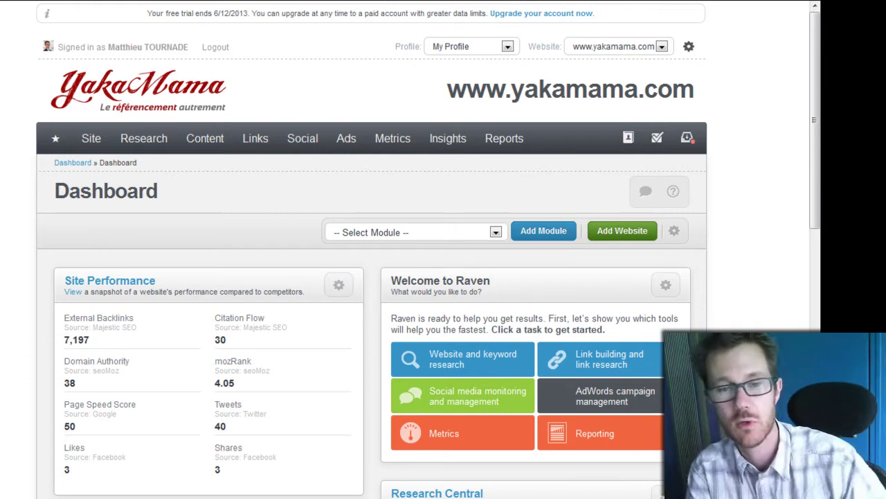
# - Open the site's Keyword Manager and review the keyword table with its Google Analytics and AdWords statistics
pyautogui.moveTo(92, 139)
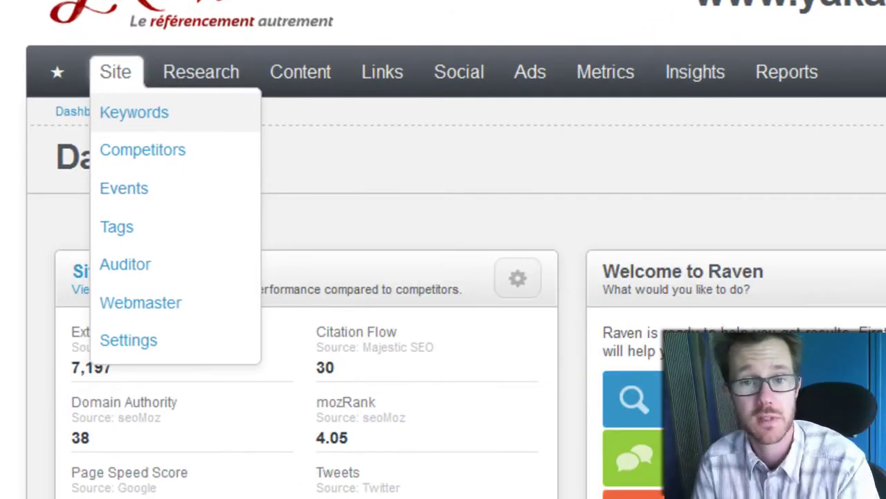
pyautogui.click(111, 112)
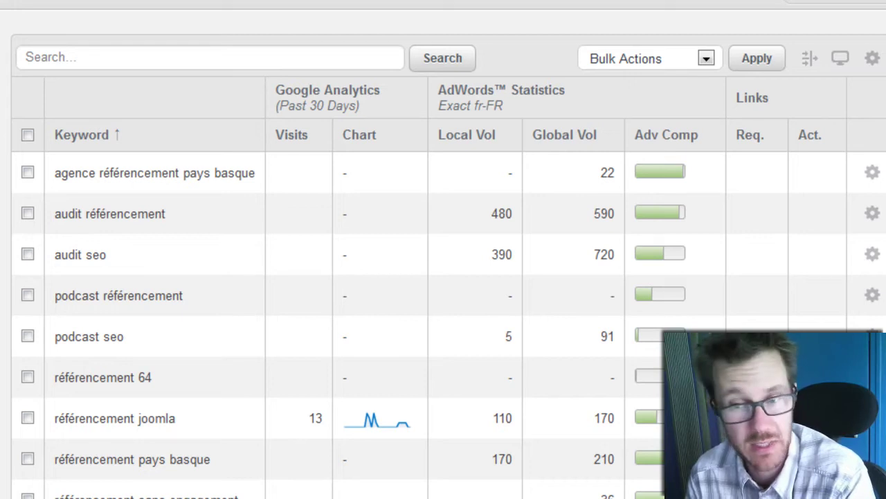
pyautogui.scroll(-4, 332, 277)
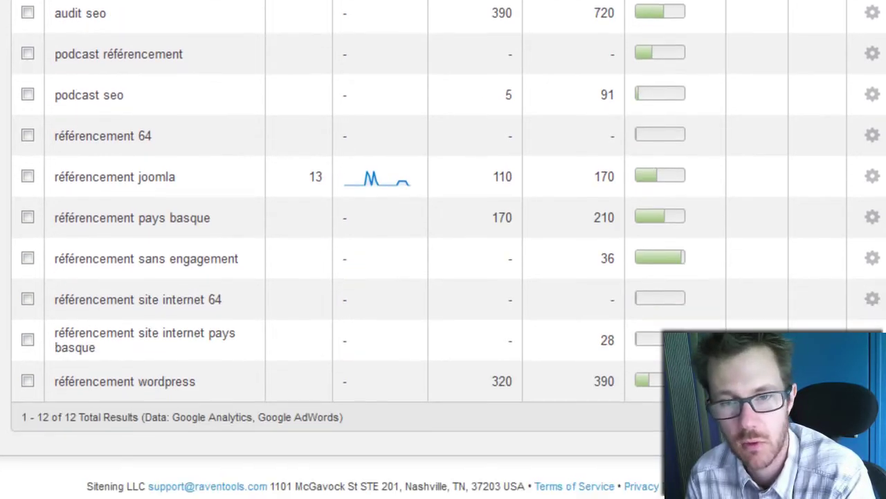
pyautogui.scroll(4, 333, 277)
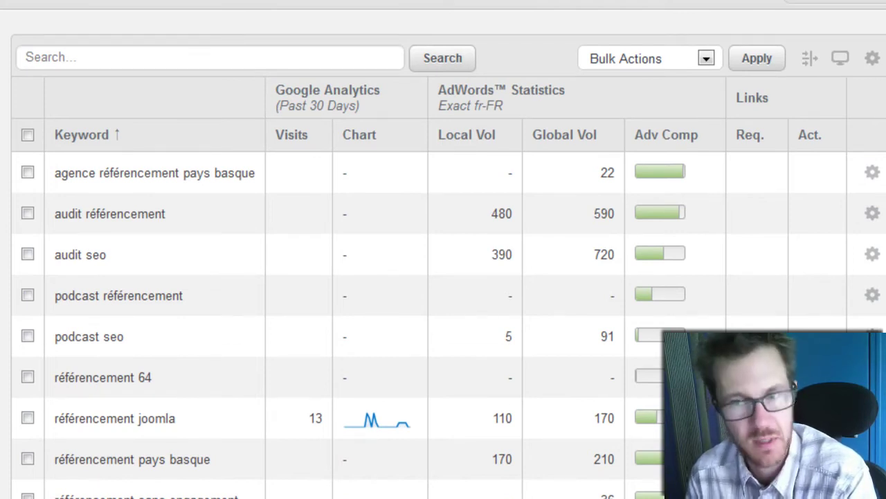
pyautogui.scroll(-3, 332, 277)
pyautogui.scroll(3, 332, 277)
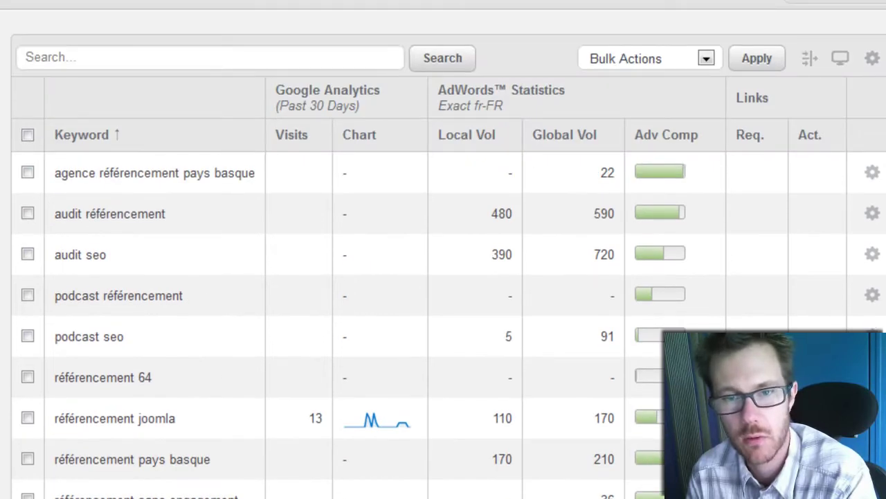
pyautogui.moveTo(76, 1)
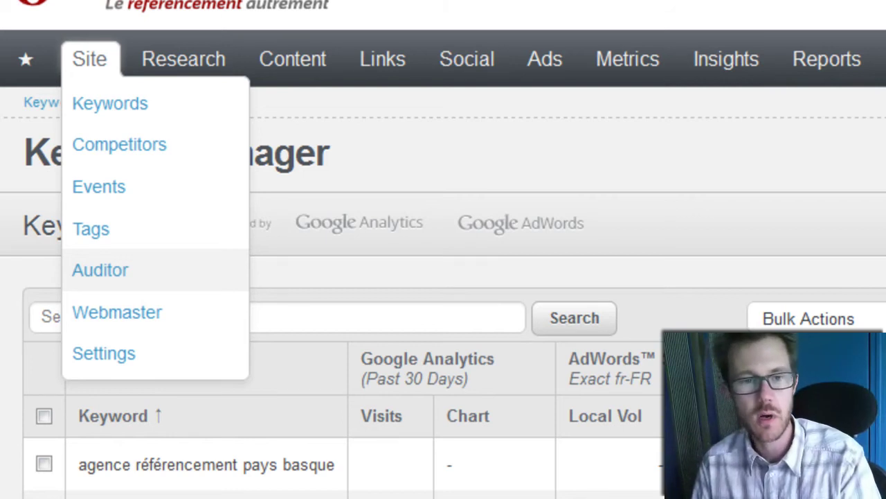
pyautogui.click(100, 270)
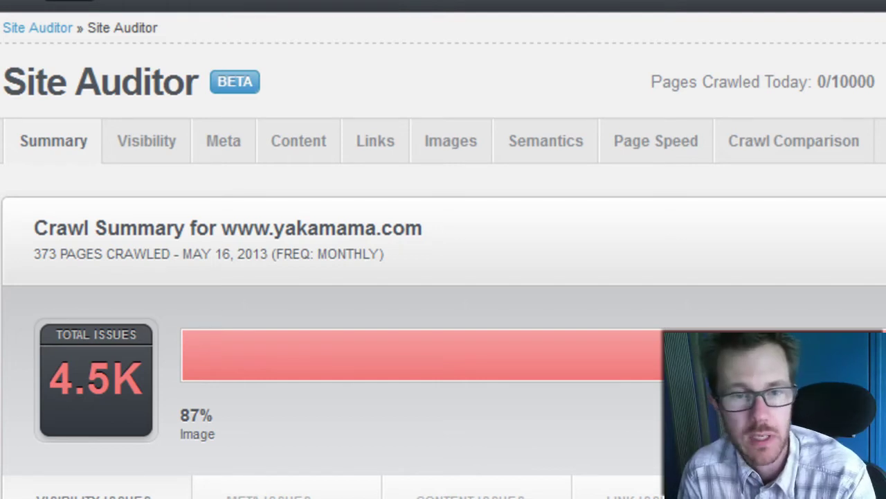
pyautogui.scroll(-2, 443, 249)
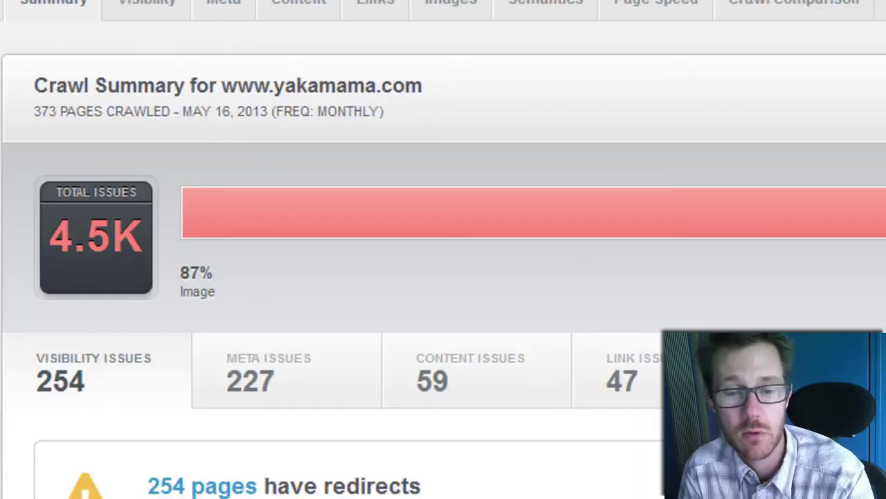
pyautogui.scroll(-6, 443, 249)
pyautogui.scroll(-1, 443, 250)
pyautogui.scroll(6, 443, 249)
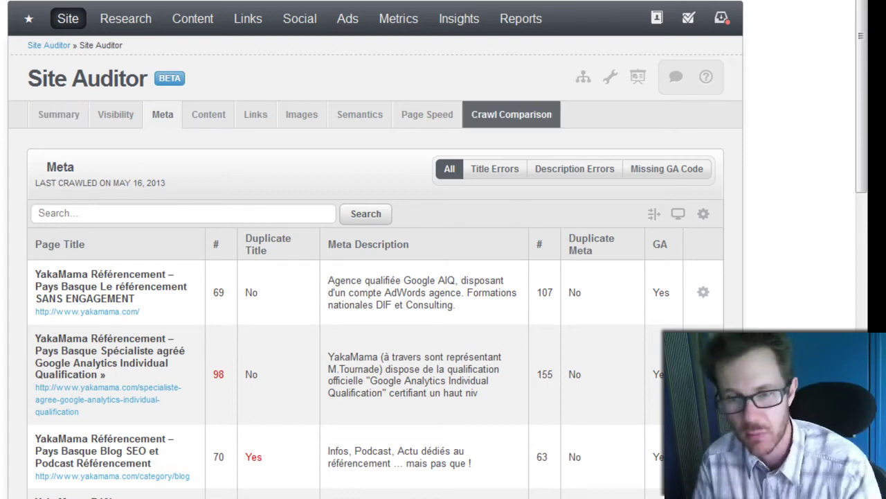
# - Open the Site Auditor's Crawl Comparison and review the visibility, meta, content and link issues against the baseline
pyautogui.click(516, 115)
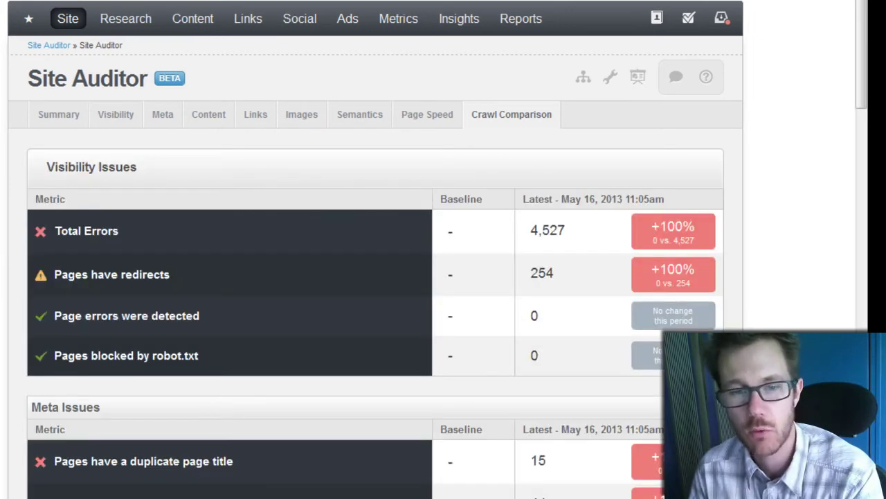
pyautogui.scroll(-6, 367, 249)
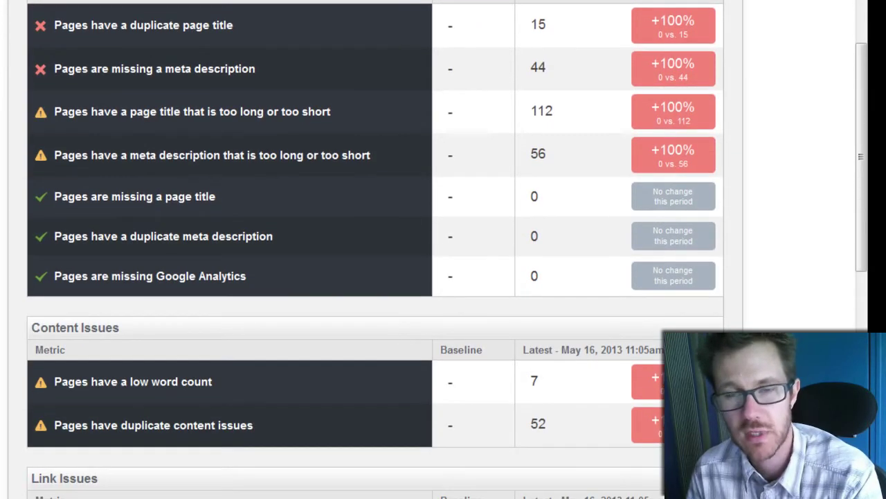
pyautogui.scroll(-3, 367, 249)
pyautogui.scroll(6, 367, 250)
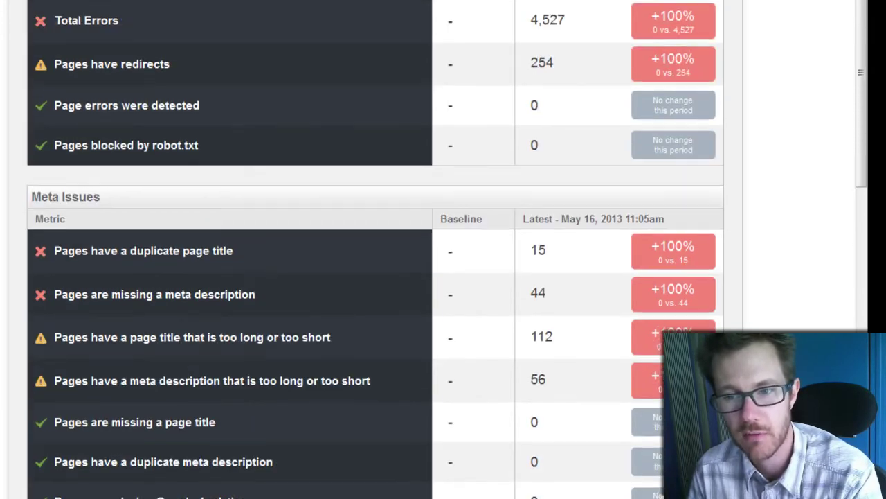
pyautogui.scroll(3, 367, 250)
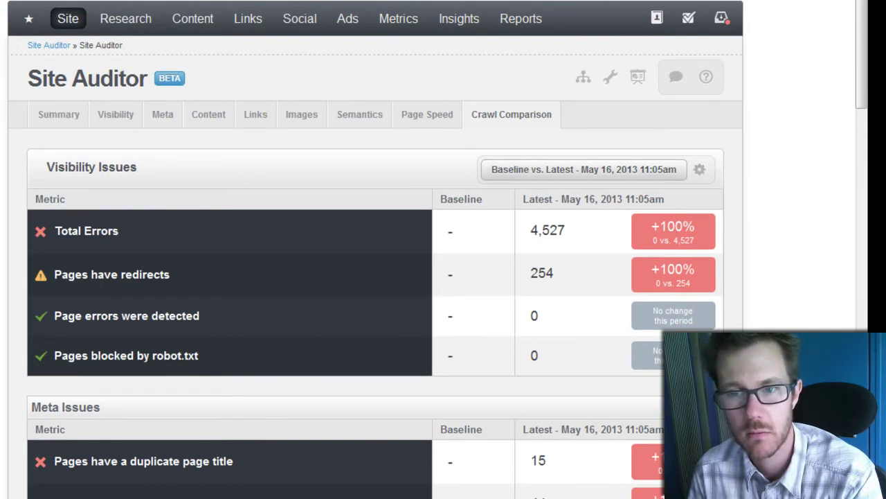
pyautogui.scroll(-5, 374, 277)
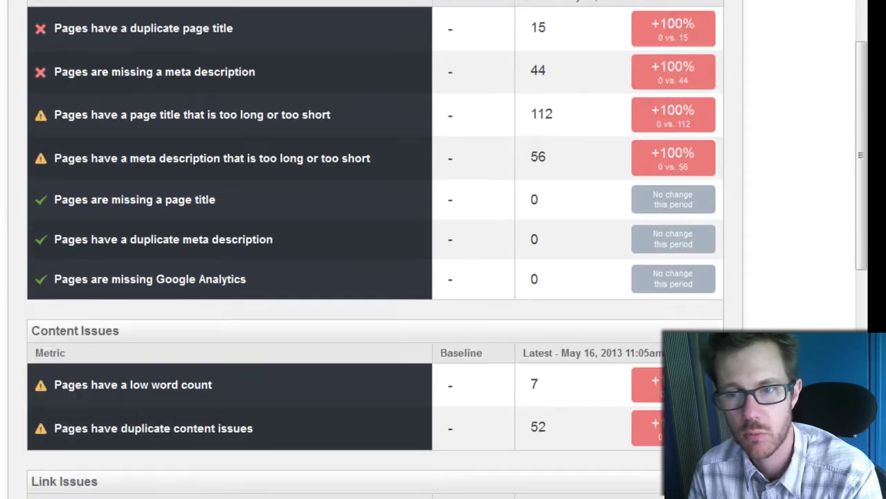
pyautogui.scroll(4, 374, 277)
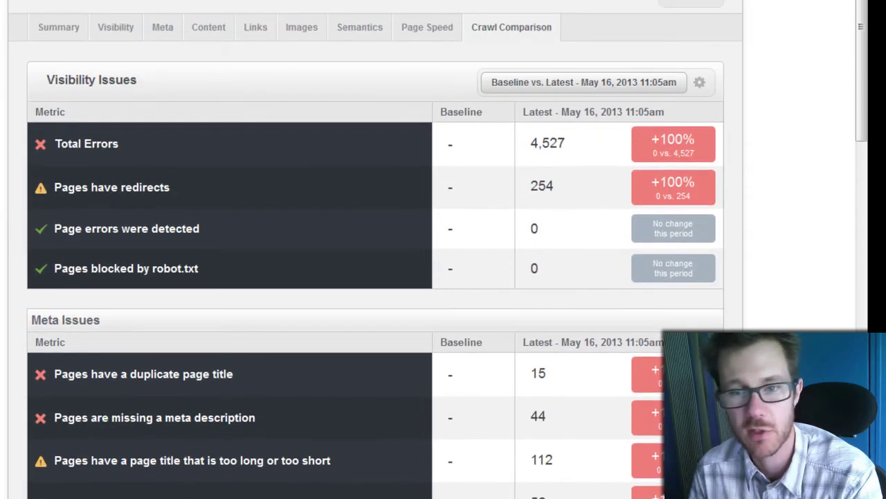
pyautogui.scroll(-1, 639, 414)
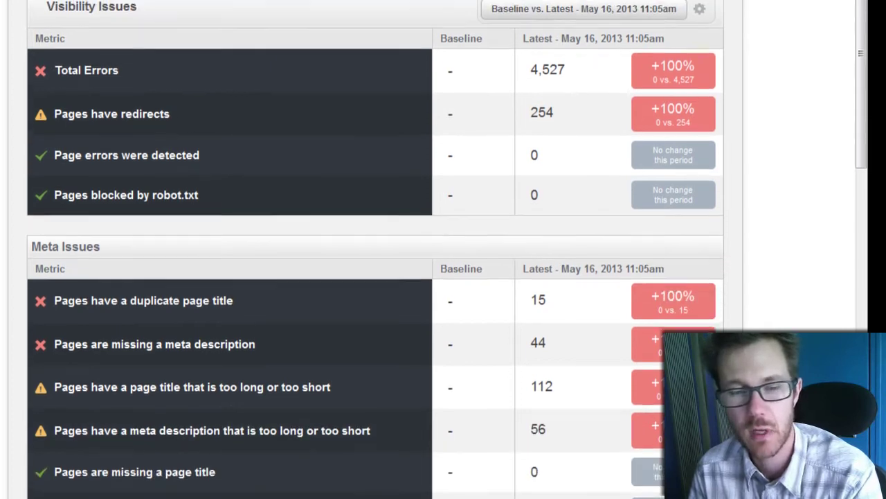
pyautogui.scroll(3, 639, 413)
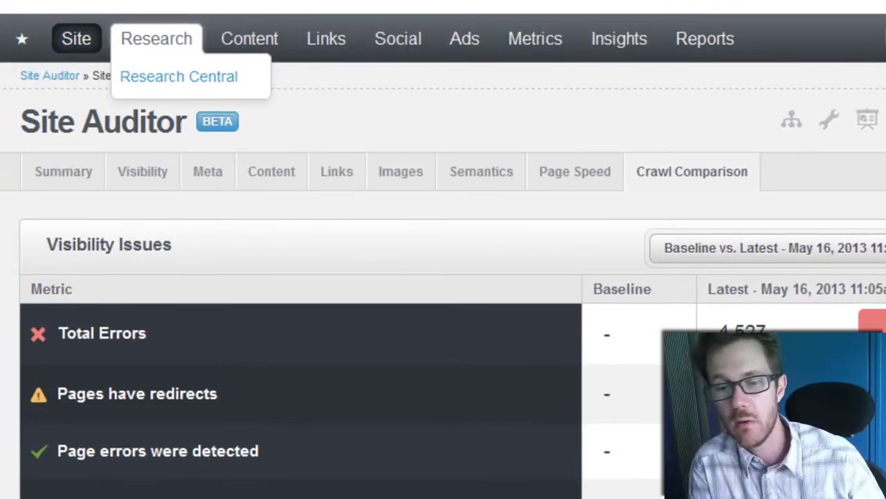
# - View the Research Central page and open the Content Manager
pyautogui.click(179, 77)
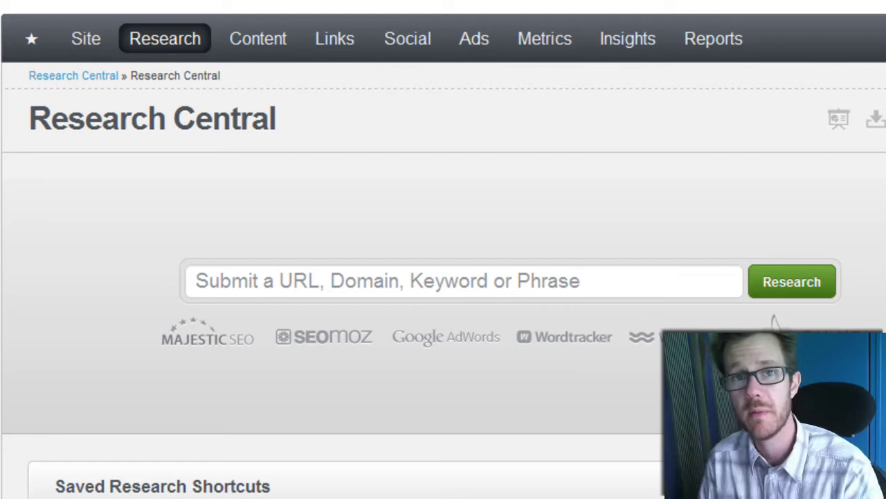
pyautogui.moveTo(259, 38)
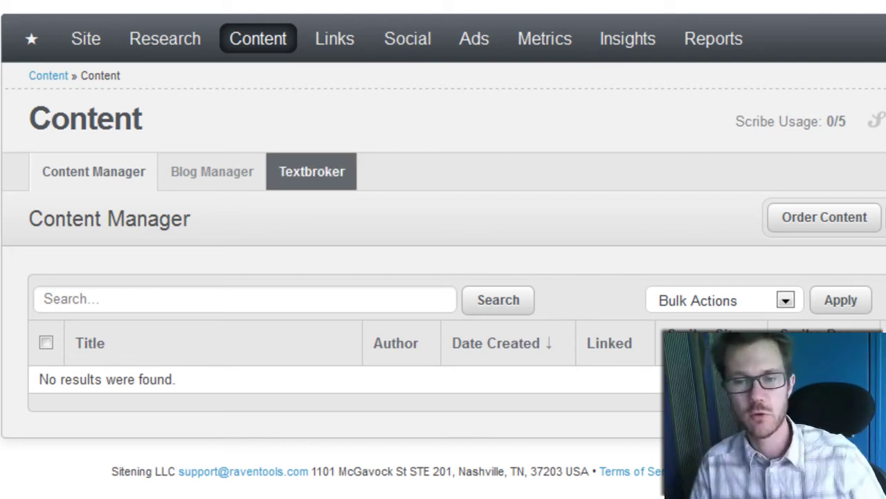
# - Check which link tools are available and open the Social section's Stream
pyautogui.moveTo(335, 40)
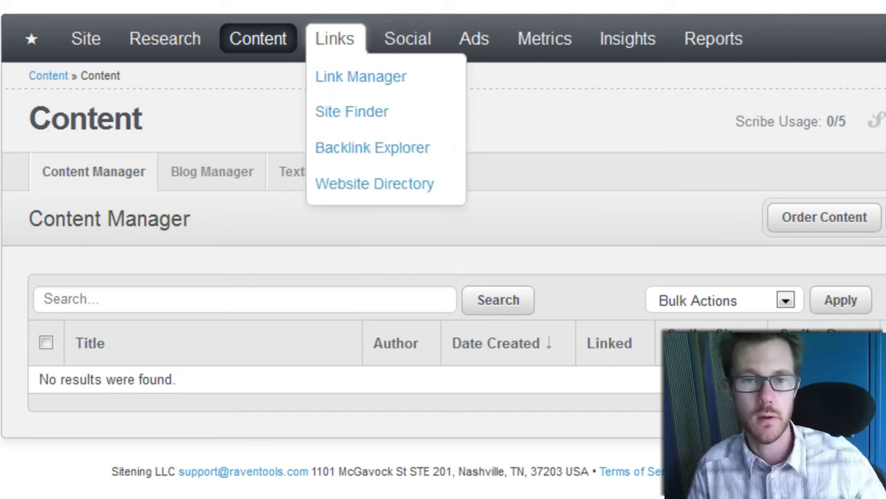
pyautogui.moveTo(407, 39)
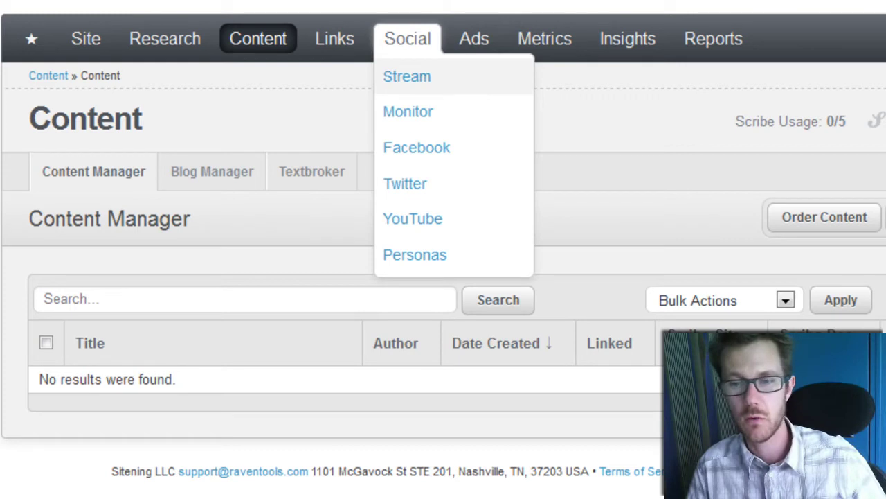
pyautogui.click(407, 76)
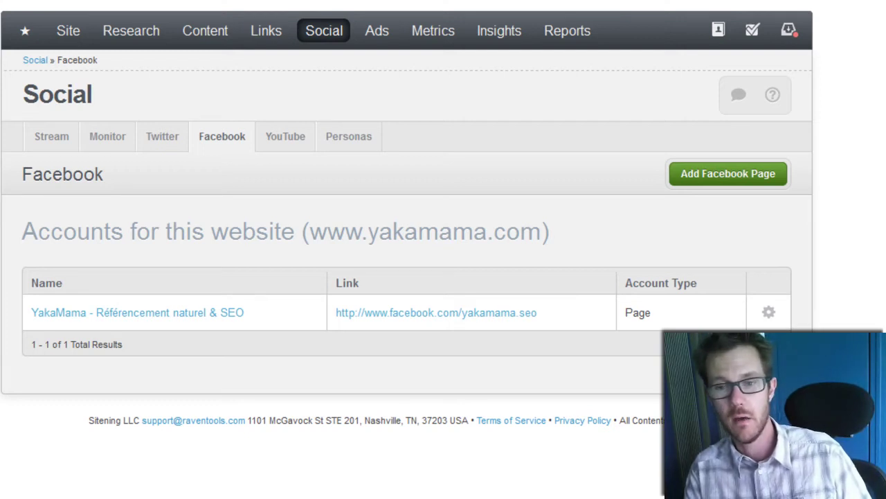
# - Check the available Ads tools and review the Google Analytics summary, including daily visits, referrals, keywords and search engines
pyautogui.moveTo(376, 31)
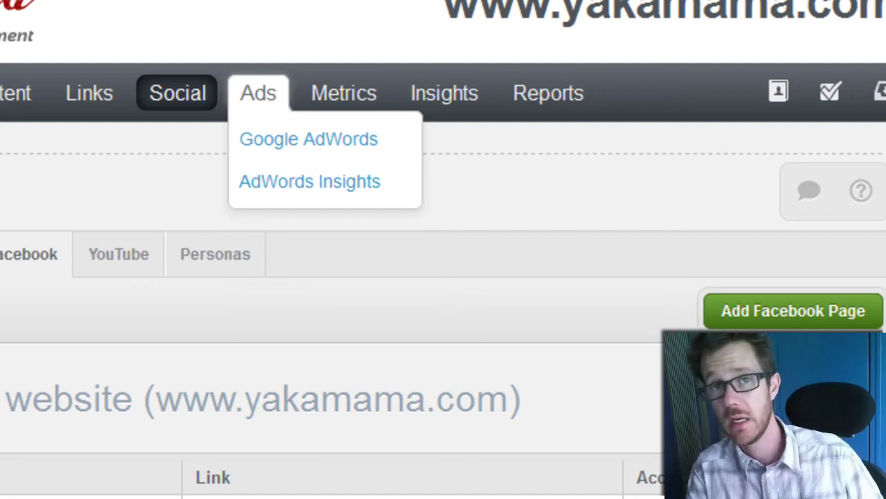
pyautogui.moveTo(344, 93)
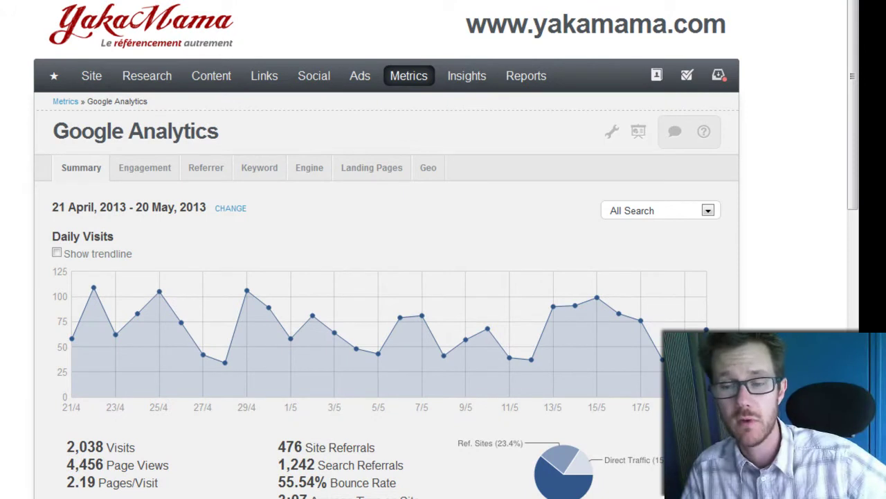
pyautogui.scroll(-5, 387, 250)
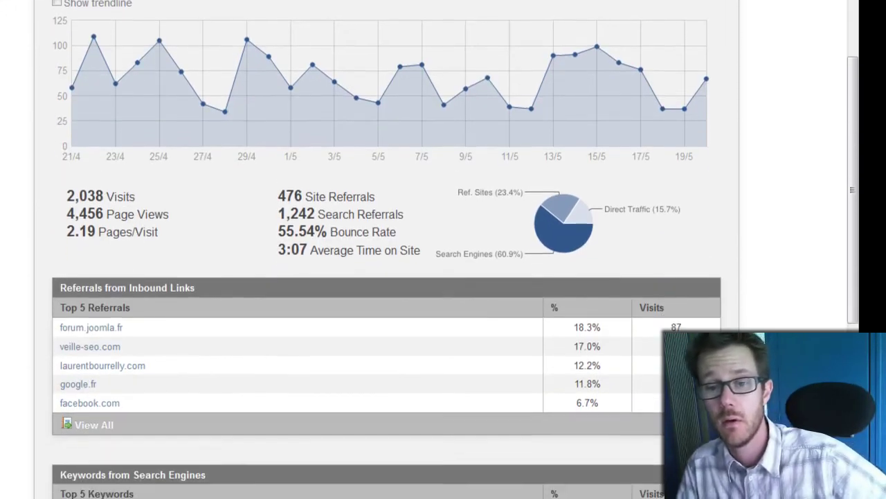
pyautogui.scroll(-4, 387, 250)
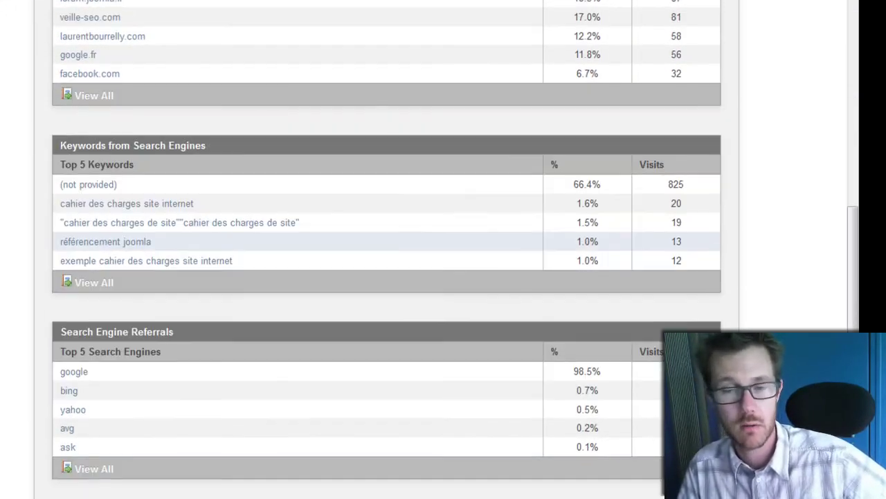
pyautogui.scroll(-2, 387, 249)
pyautogui.scroll(5, 386, 250)
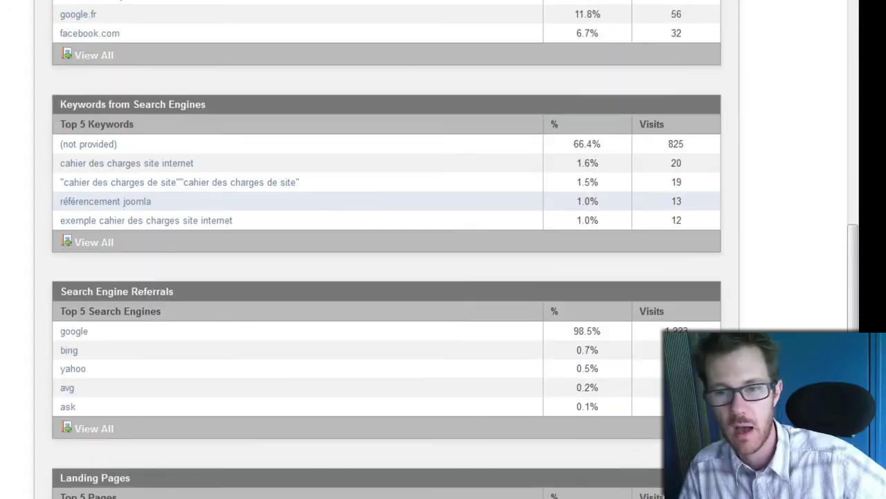
pyautogui.scroll(6, 386, 249)
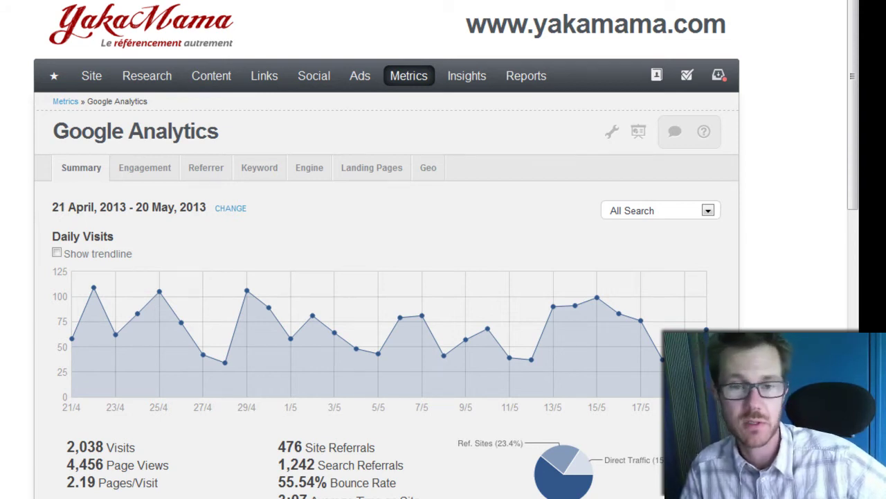
pyautogui.moveTo(92, 76)
pyautogui.moveTo(146, 76)
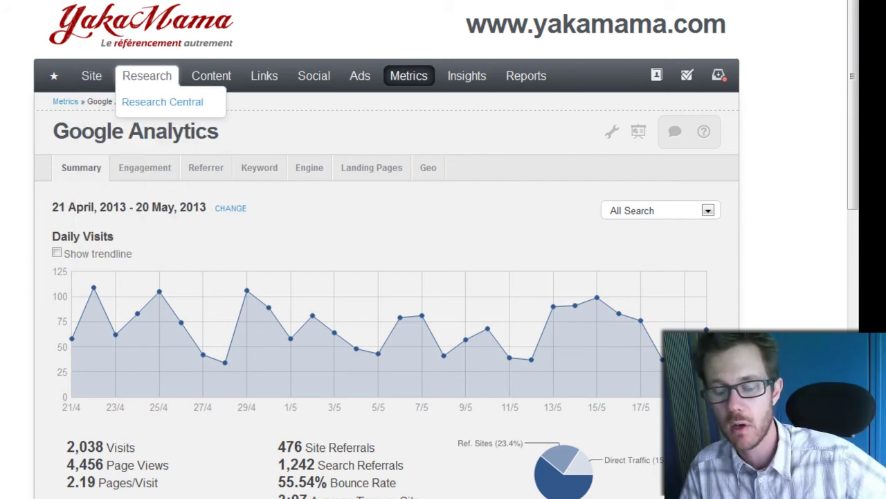
# - Open the Site Performance metrics report and check which Insights tools are available
pyautogui.moveTo(211, 76)
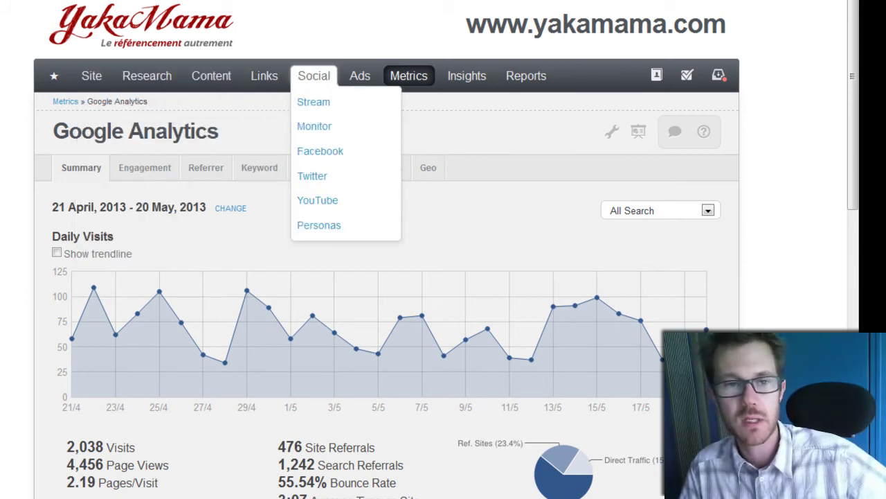
pyautogui.moveTo(408, 76)
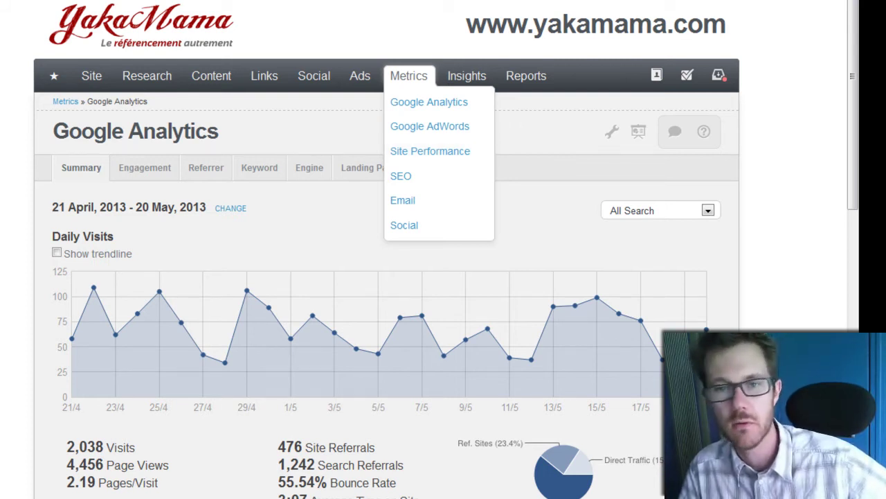
pyautogui.click(430, 151)
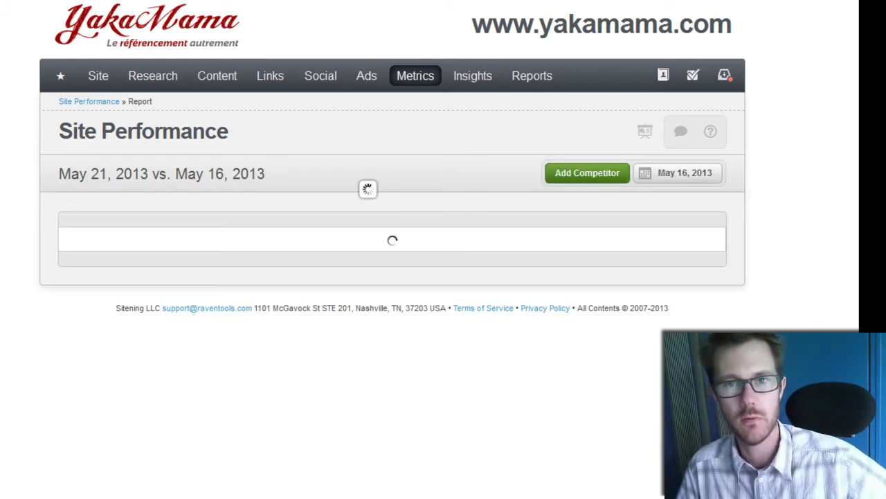
pyautogui.moveTo(471, 97)
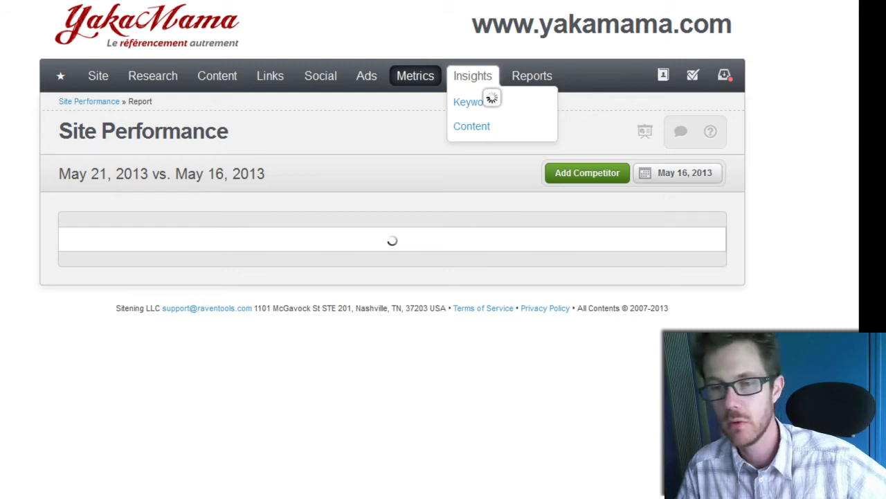
# - Start building a report in the Report Wizard with no brand or report template and the Last Month date range
pyautogui.moveTo(546, 98)
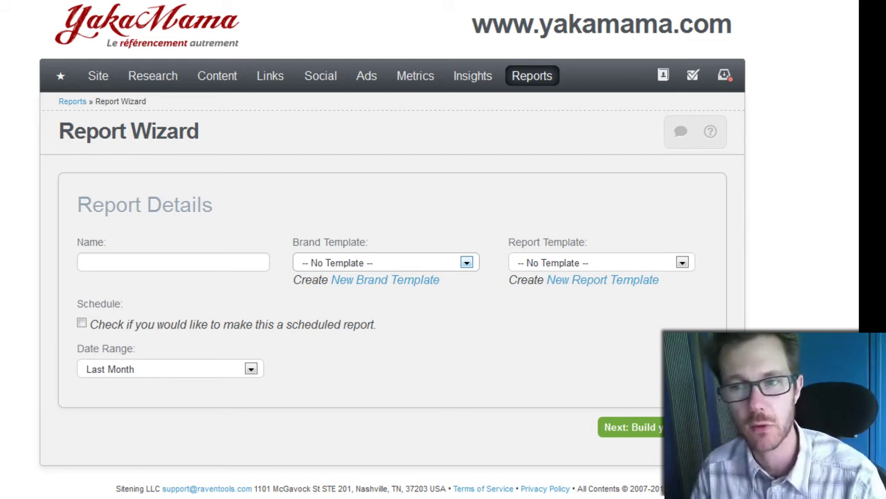
pyautogui.click(466, 262)
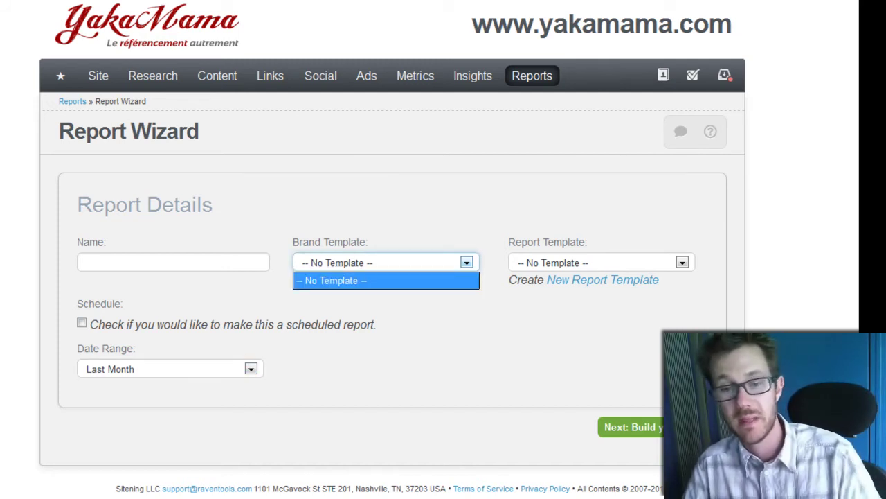
pyautogui.click(467, 263)
pyautogui.click(633, 426)
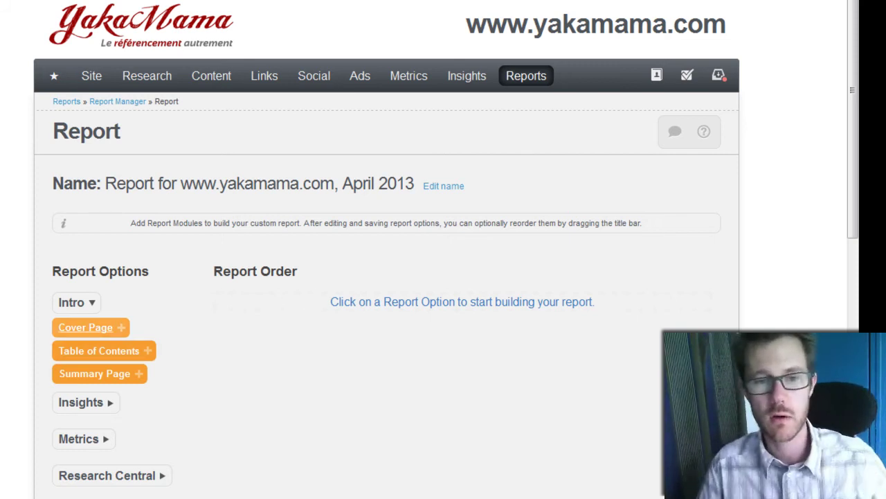
# - Add a cover page to the report and save it with the title Internet Marketing Report
pyautogui.click(85, 327)
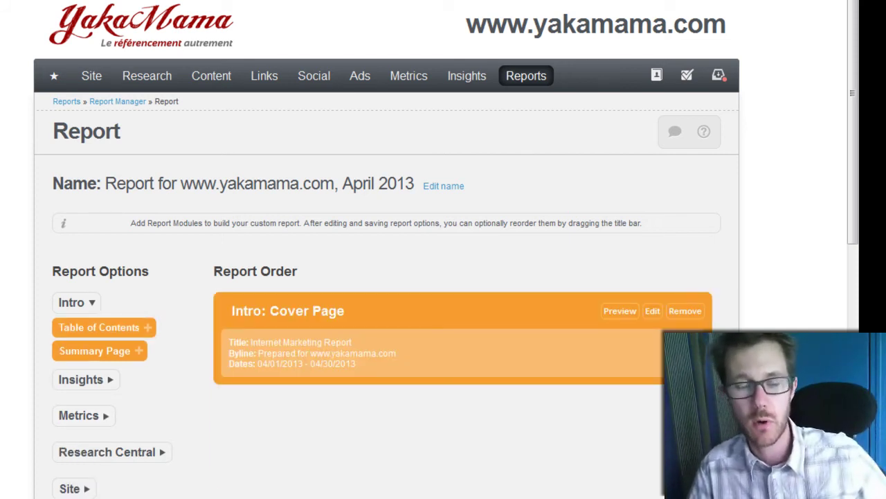
pyautogui.click(347, 415)
pyautogui.hotkey('ctrl', 'a')
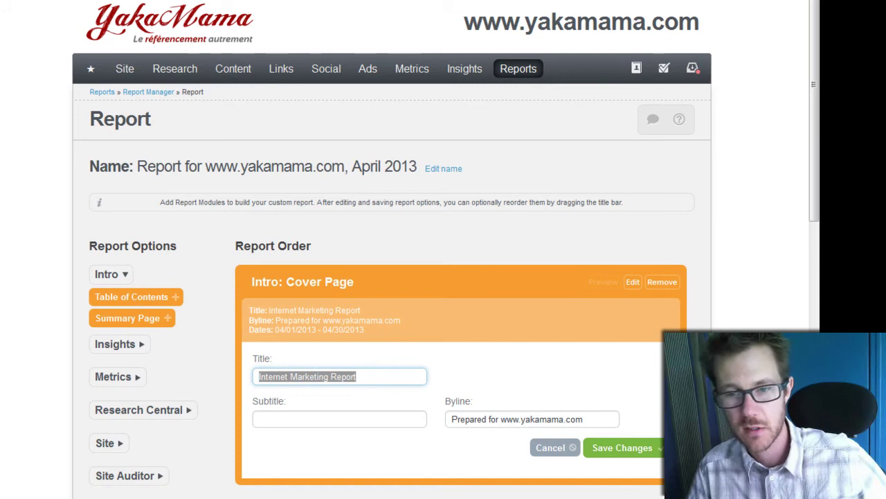
pyautogui.click(622, 447)
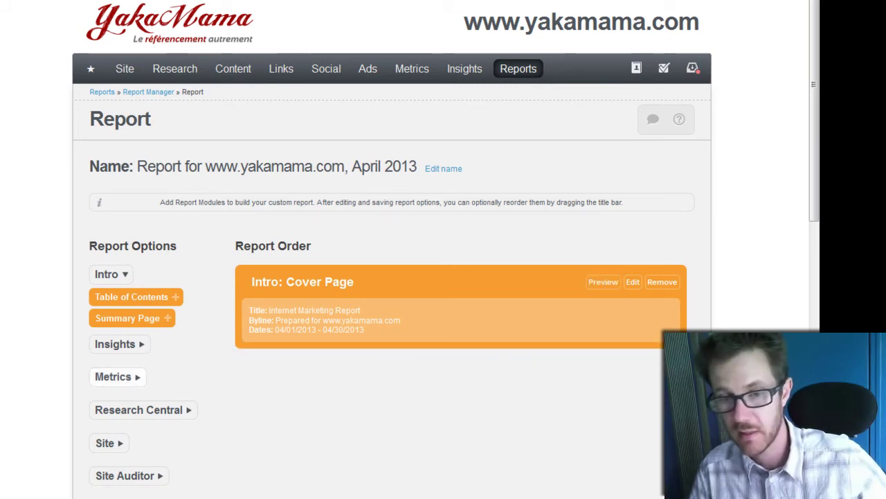
# - Add the Site Performance and Backlink Explorer modules to the report
pyautogui.click(114, 376)
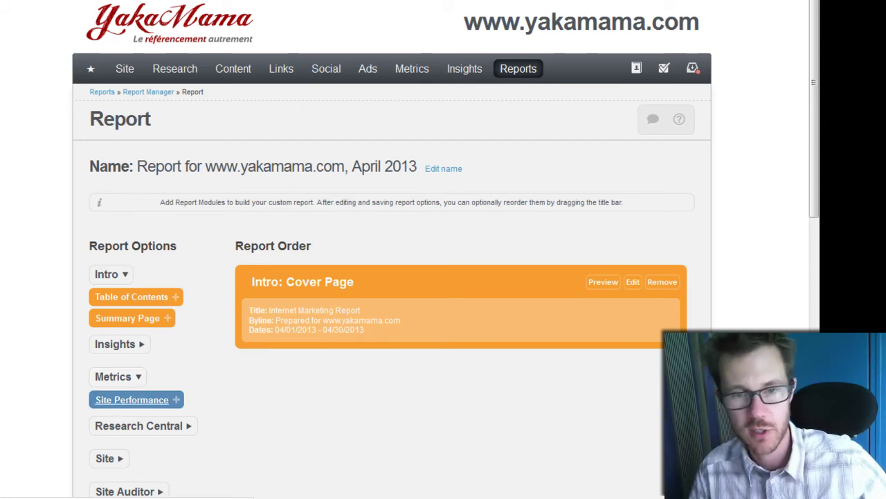
pyautogui.scroll(-8, 462, 383)
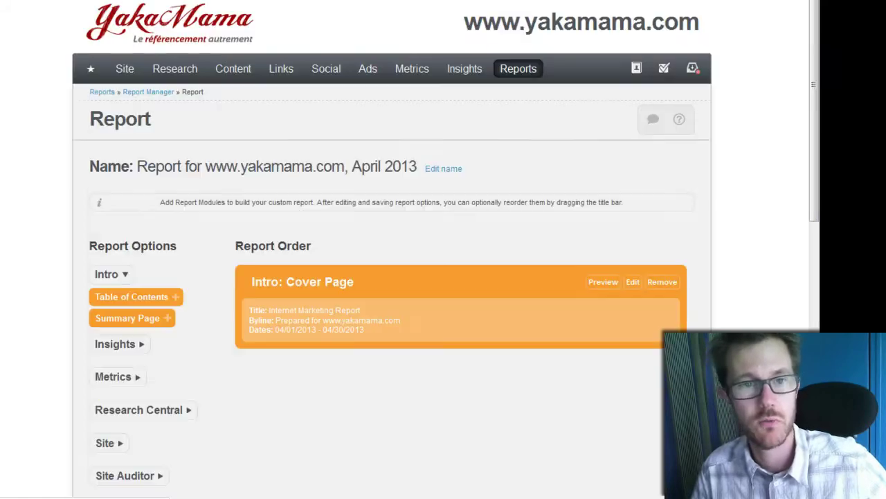
pyautogui.scroll(-3, 391, 277)
pyautogui.scroll(-5, 391, 277)
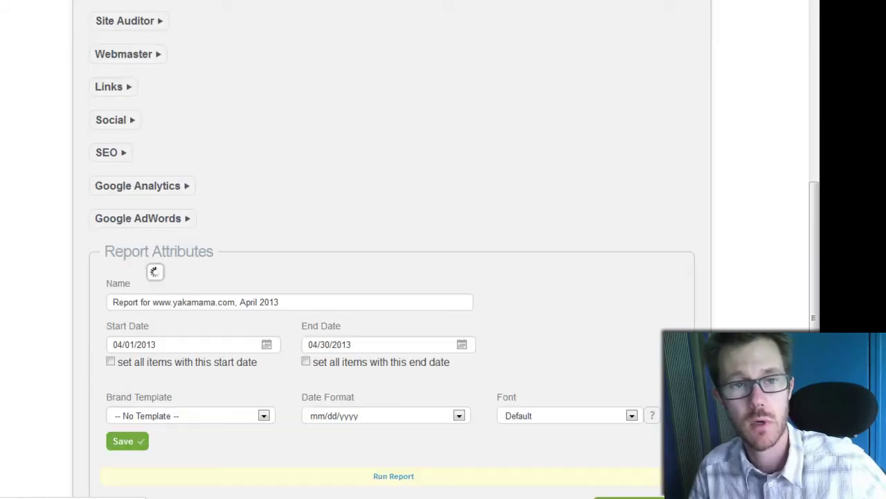
pyautogui.click(133, 95)
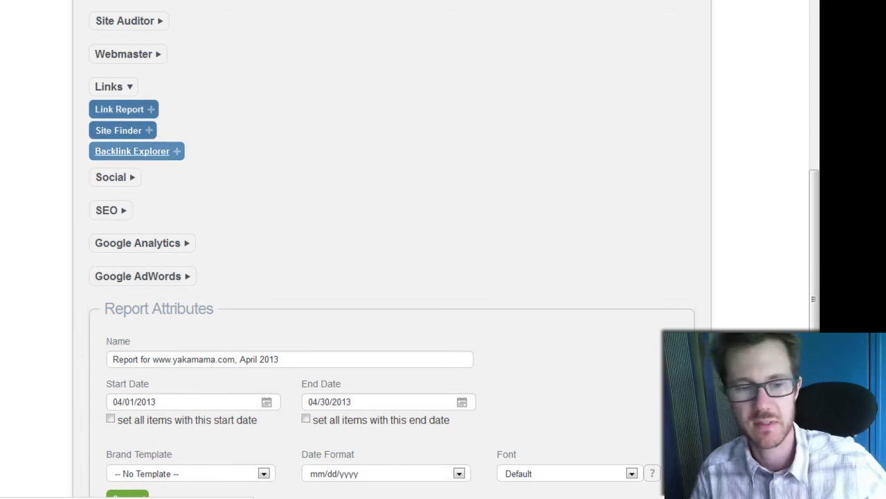
pyautogui.scroll(-1, 166, 160)
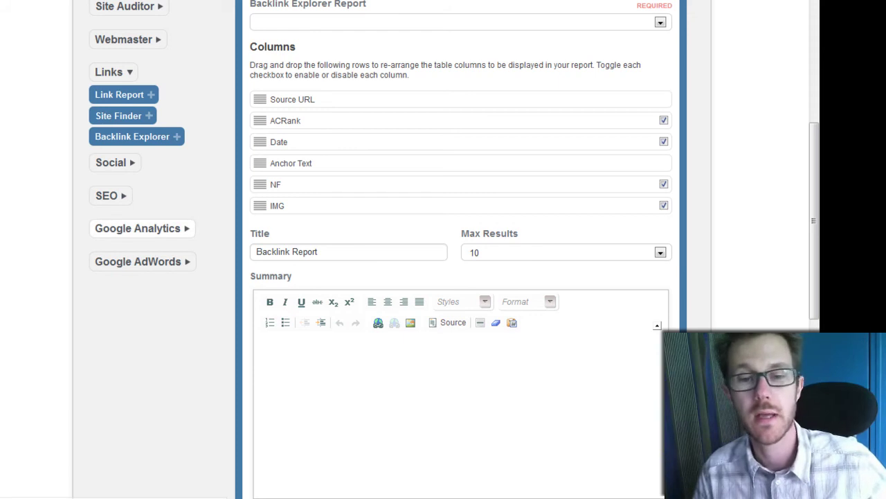
# - Check which Google Analytics modules can be added to the report and return to the Report Wizard
pyautogui.click(137, 227)
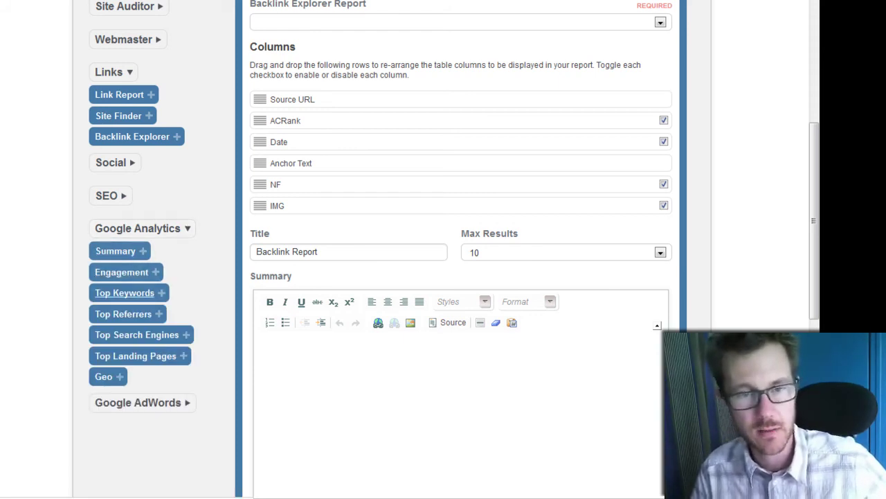
pyautogui.scroll(-3, 125, 297)
pyautogui.scroll(-4, 443, 277)
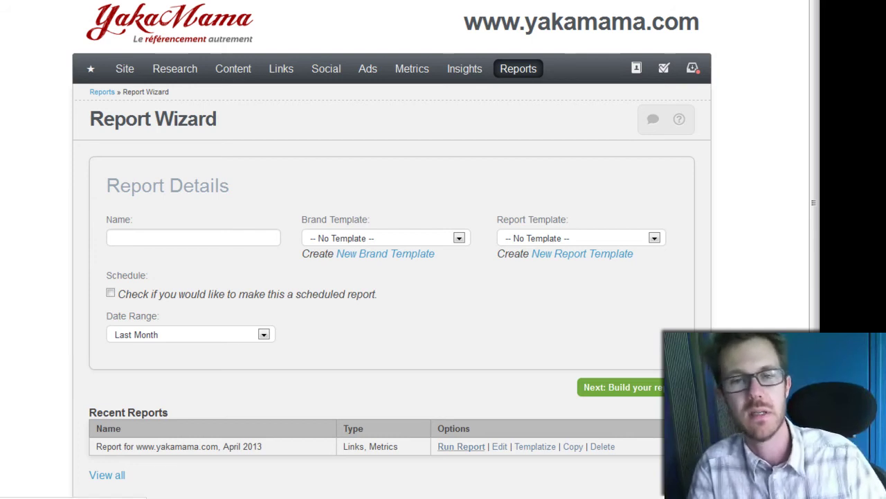
# - Run the April 2013 report, download it and open the PDF, dismissing the PDF reader's update offer
pyautogui.click(461, 446)
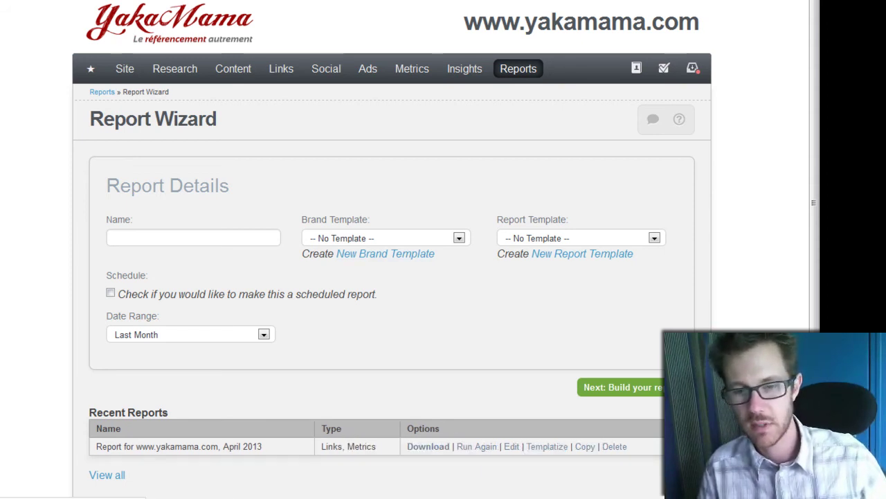
pyautogui.click(428, 446)
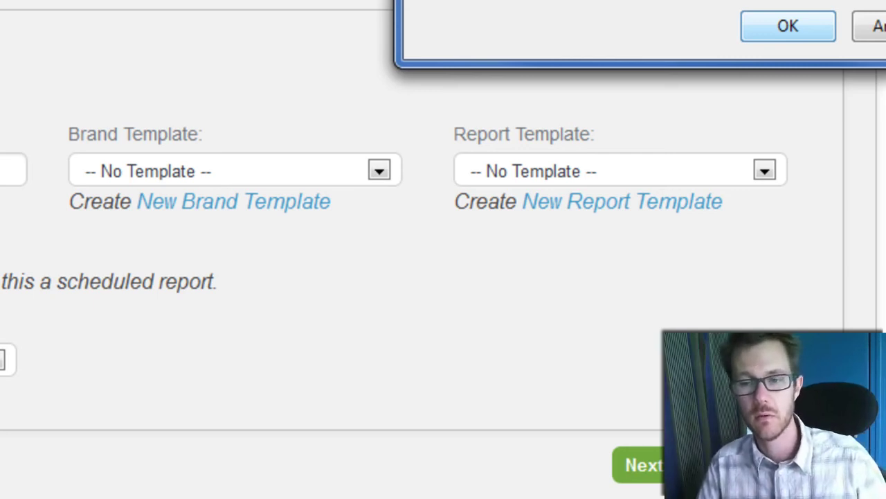
pyautogui.press('Return')
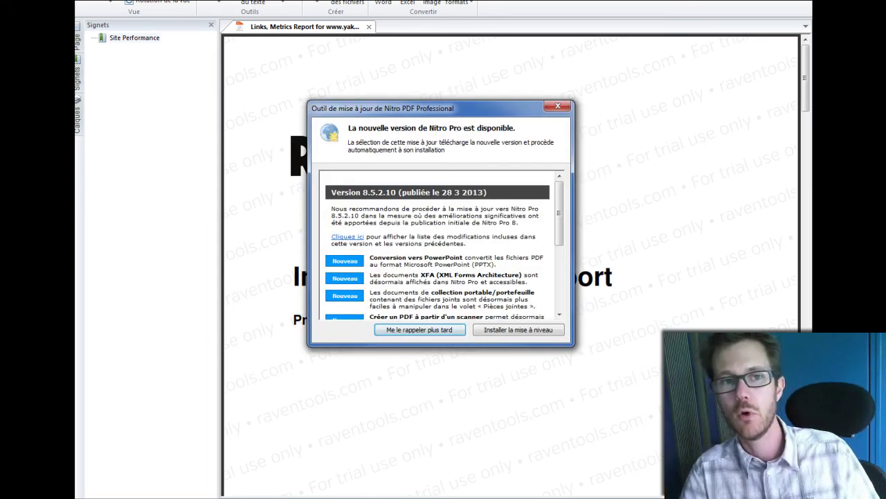
pyautogui.press('Escape')
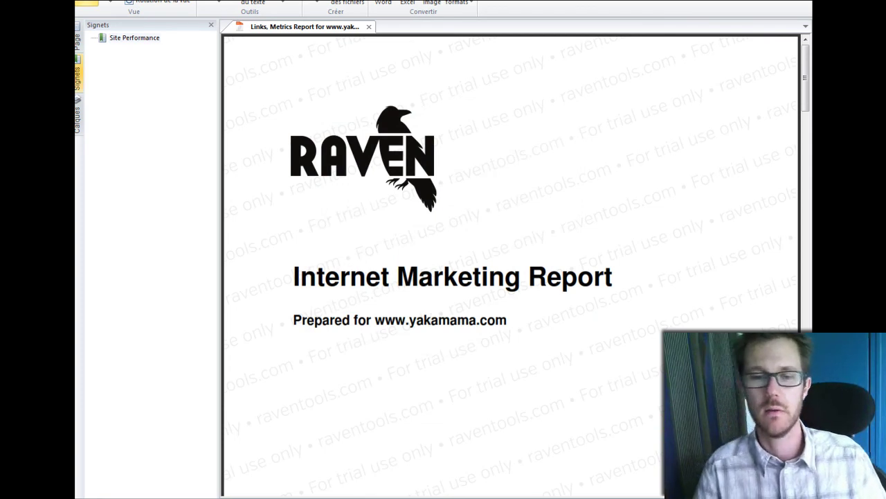
# - Review the PDF report's cover and Site Performance pages with the SEO and social metrics, and switch back to Raven Tools
pyautogui.scroll(-1, 511, 266)
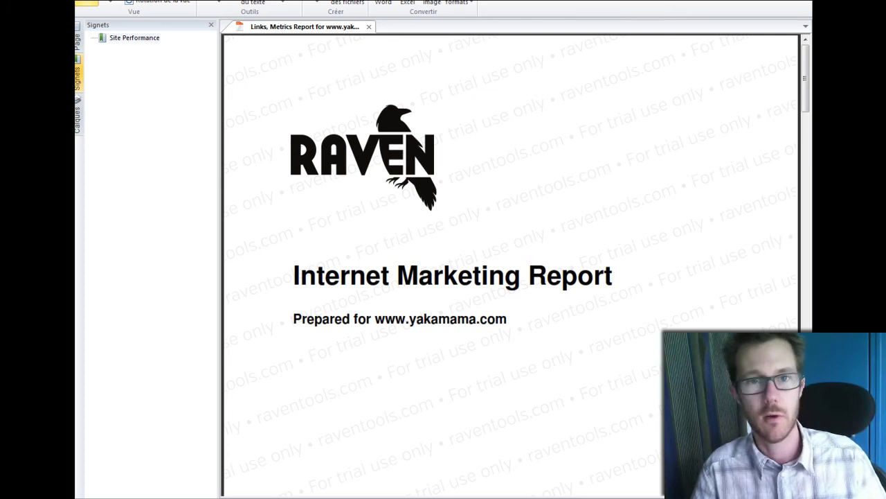
pyautogui.scroll(1, 511, 266)
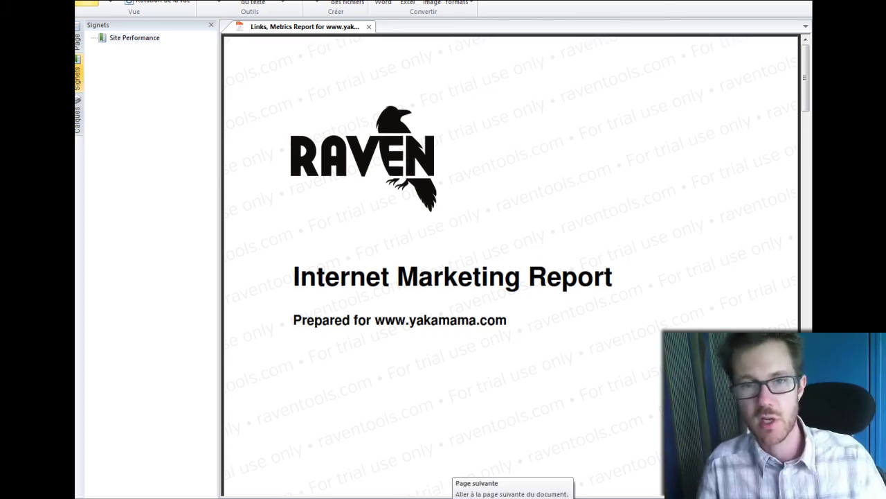
pyautogui.click(454, 497)
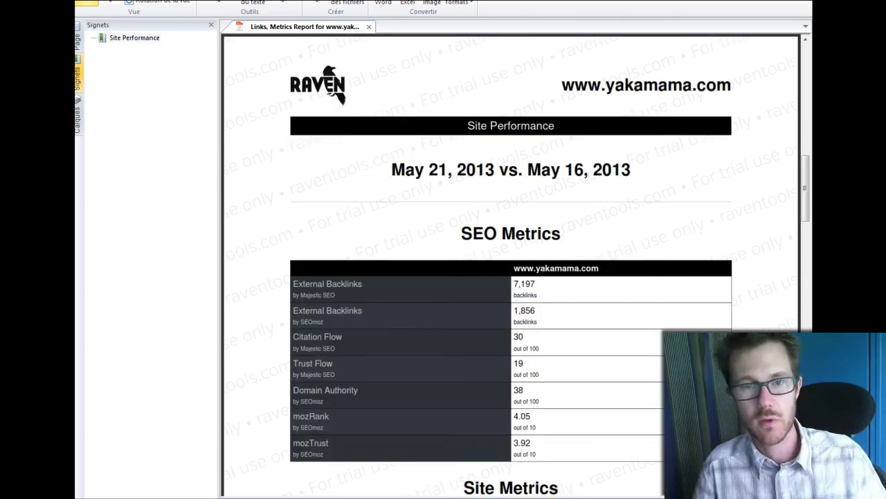
pyautogui.press('pagedown')
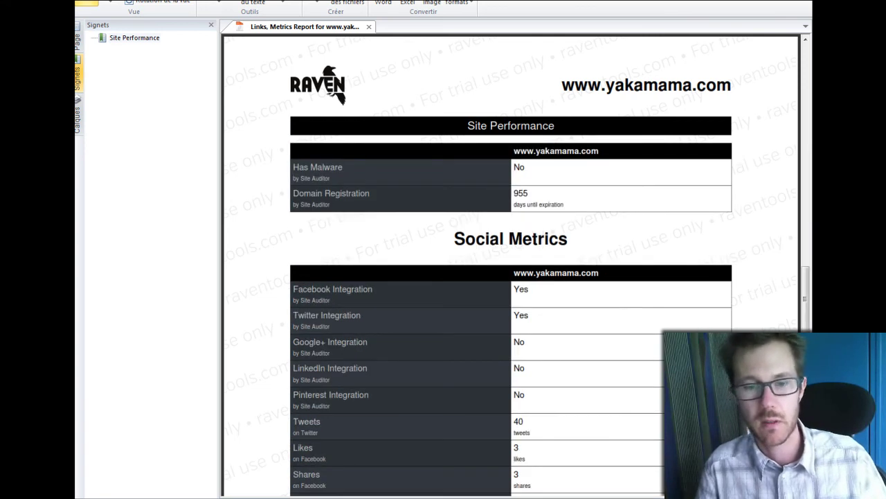
pyautogui.press('pagedown')
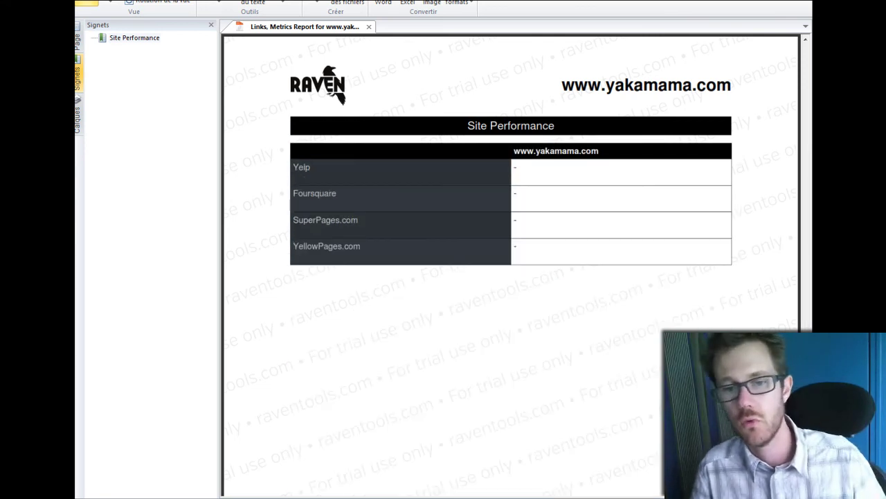
pyautogui.press('pageup')
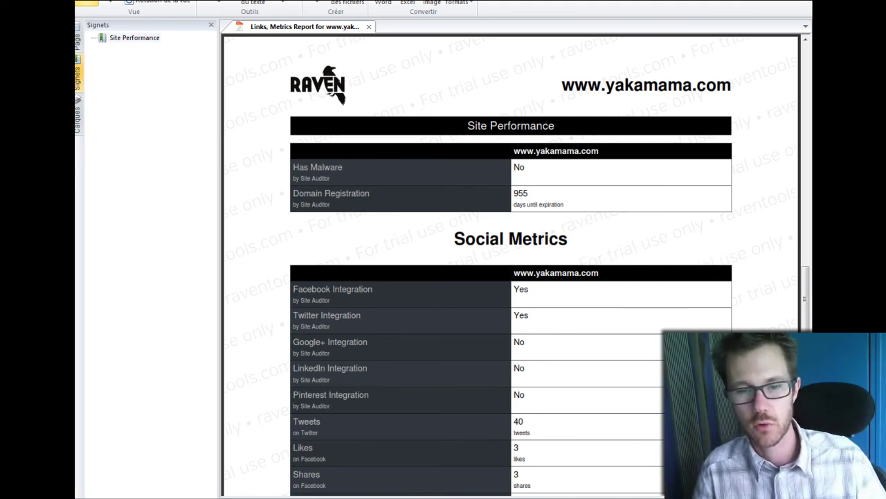
pyautogui.press('pageup')
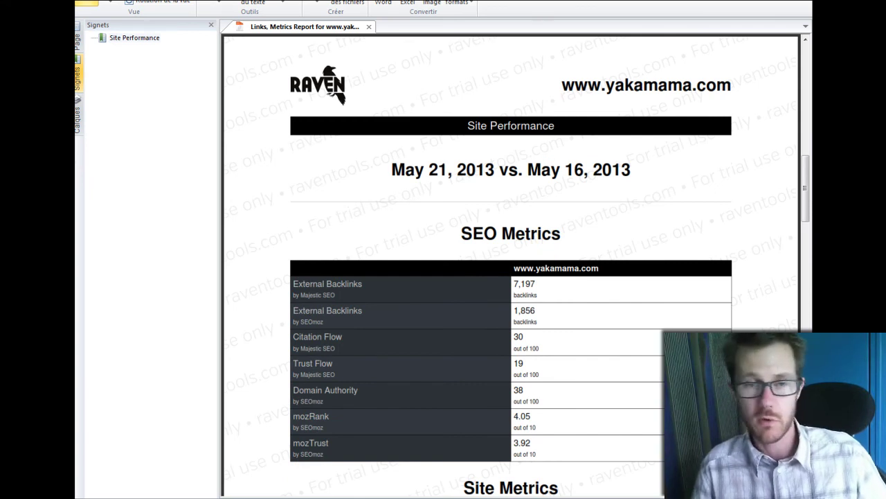
pyautogui.hotkey('alt', 'Tab')
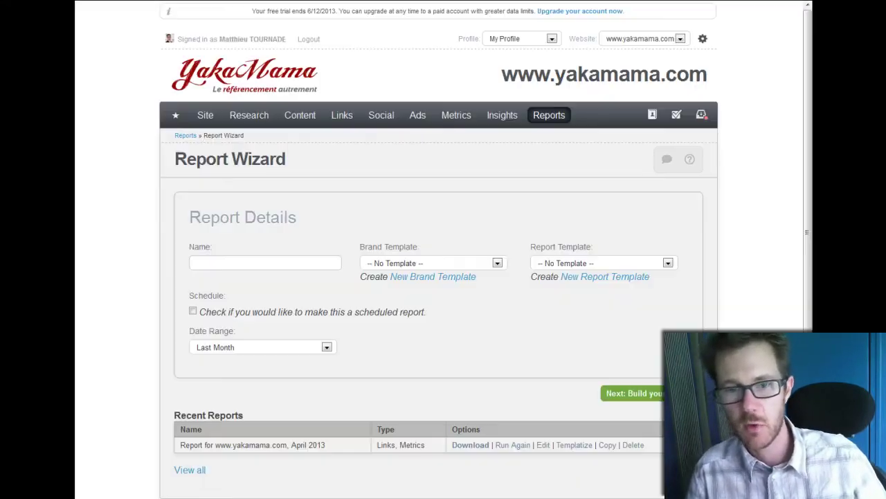